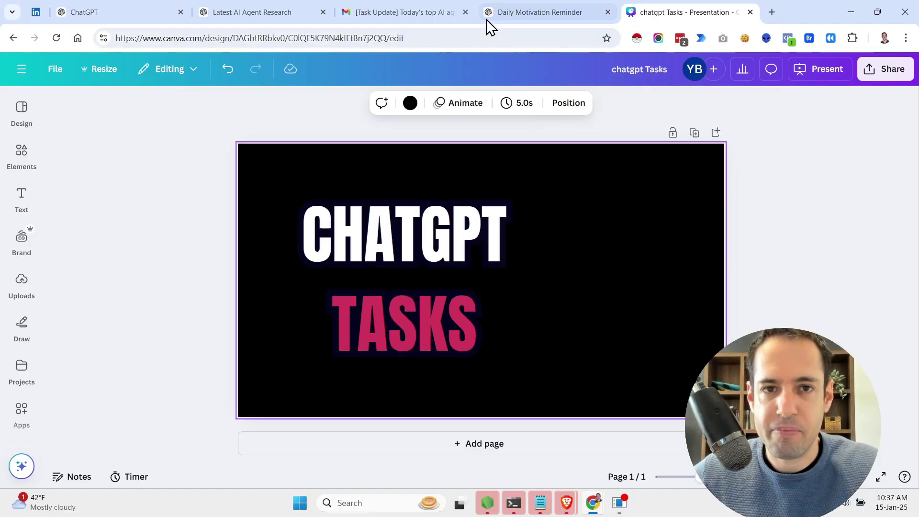
Step: Open the Daily Motivation Reminder chat, confirm GPT-4o with scheduled tasks, and view the delivered quotes
click(507, 9)
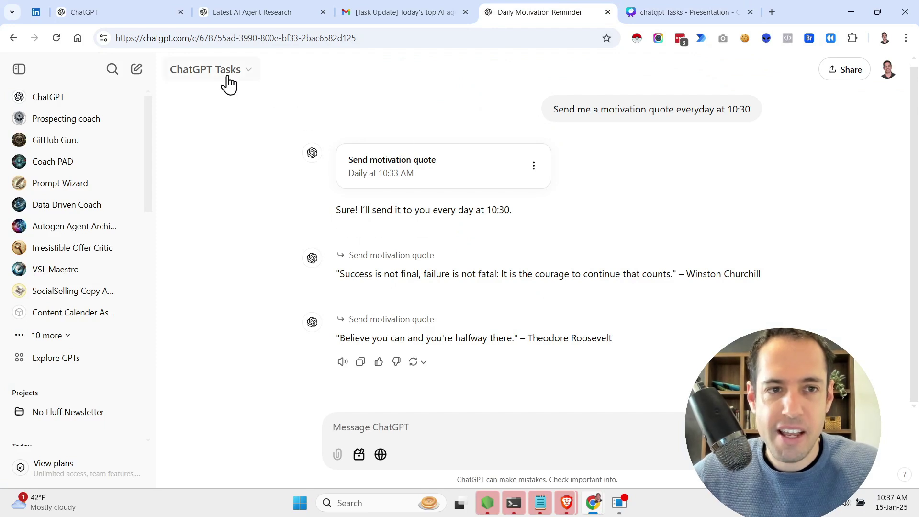
click(246, 71)
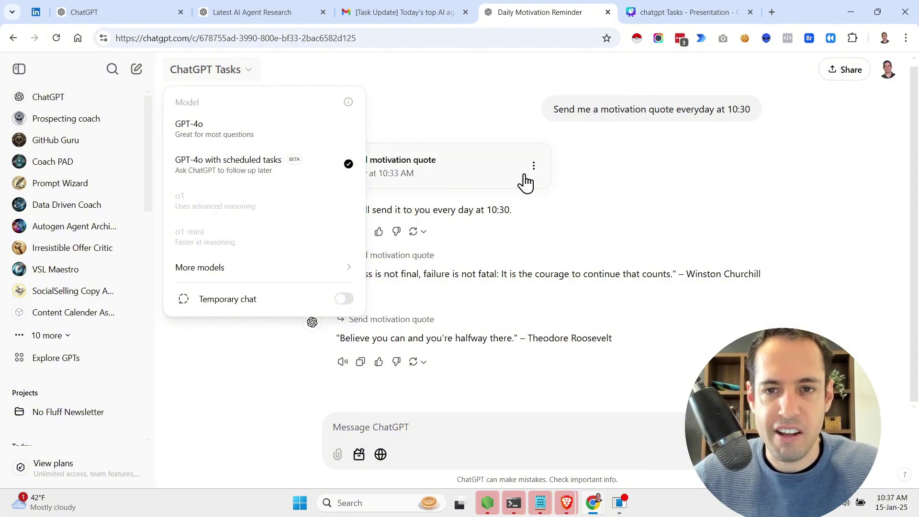
click(728, 230)
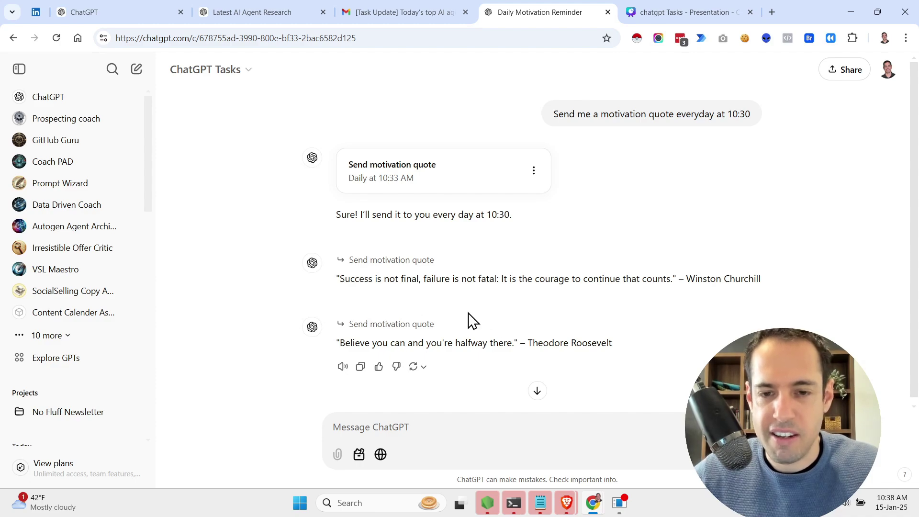
scroll(479, 320, down, 1)
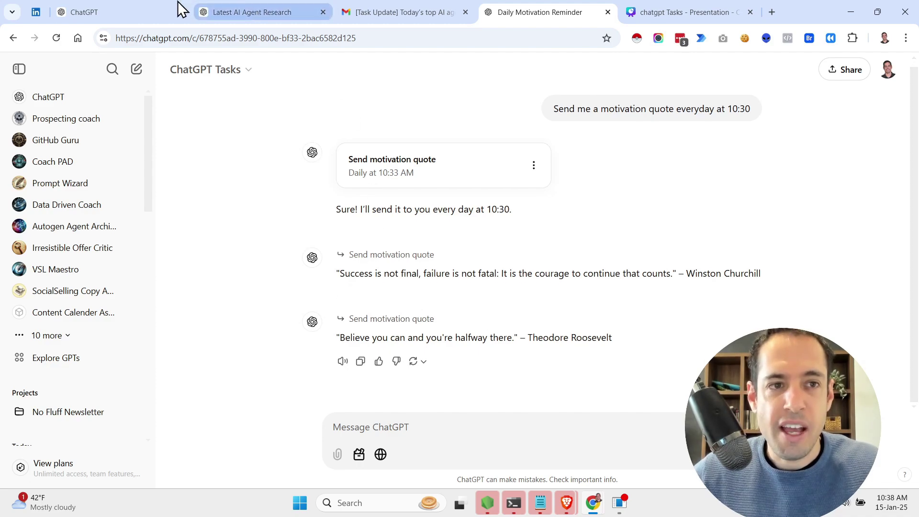
Step: In the ChatGPT Tasks chat, scroll past the AI agent research and weight tasks to the business idea task
click(149, 8)
scroll(584, 283, up, 15)
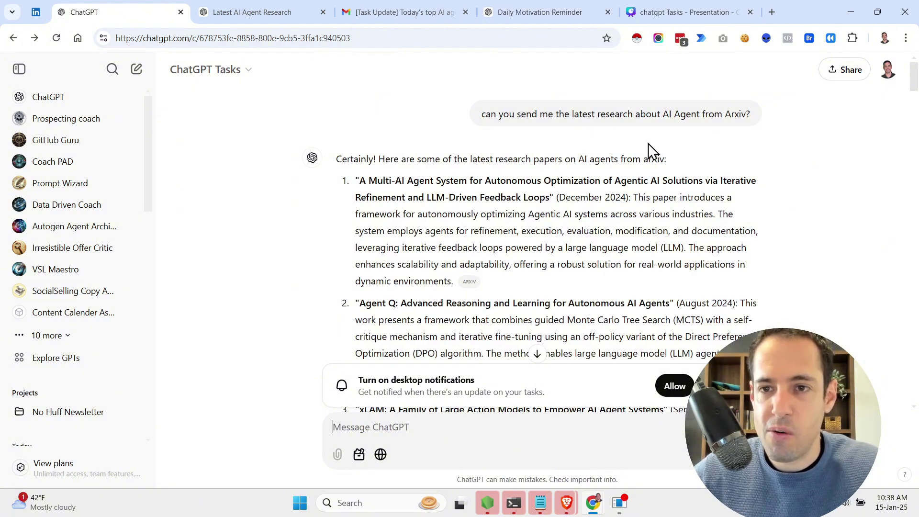
scroll(653, 148, down, 12)
scroll(653, 148, down, 5)
scroll(689, 158, up, 6)
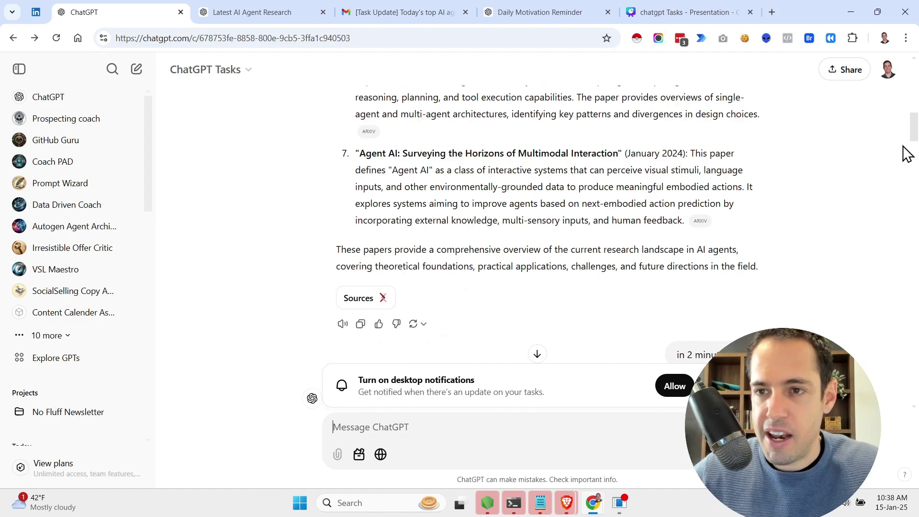
drag(912, 131, 916, 76)
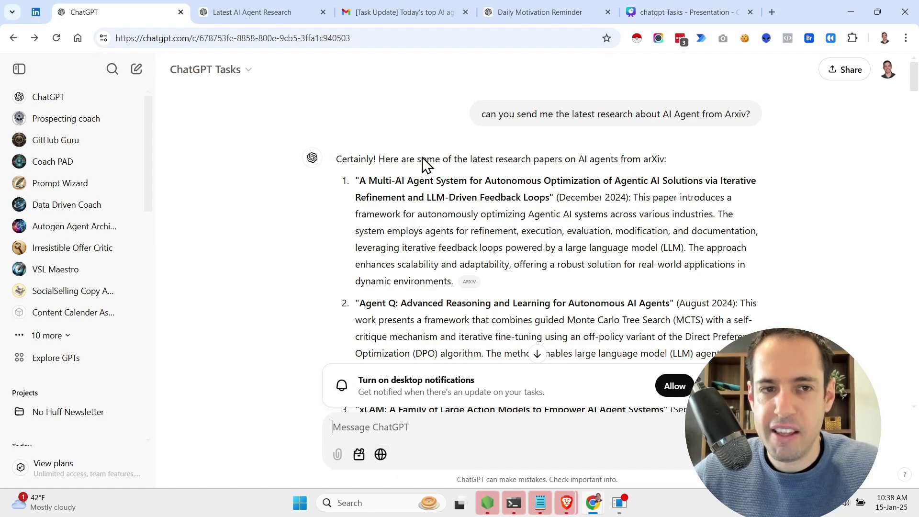
drag(916, 79, 915, 307)
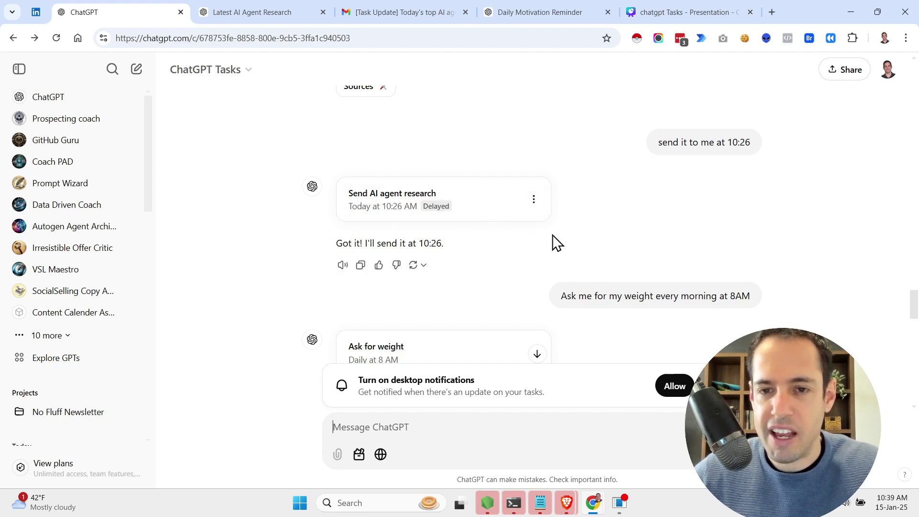
scroll(915, 307, down, 1)
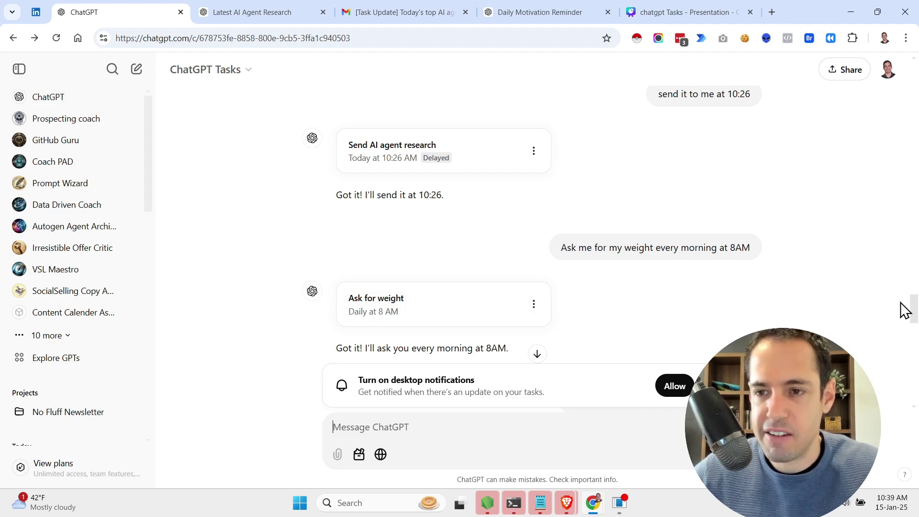
drag(912, 307, 913, 314)
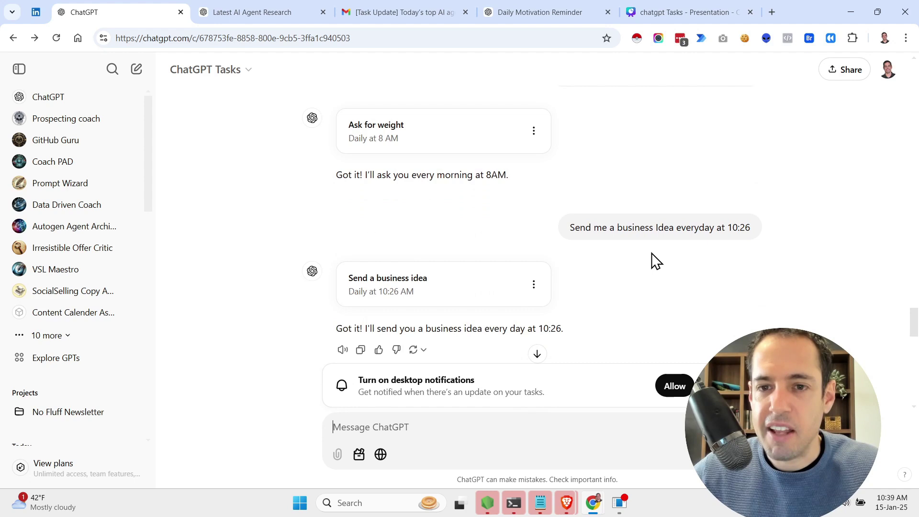
Step: Edit the Send a business idea task and change its schedule from Daily to Custom
click(533, 285)
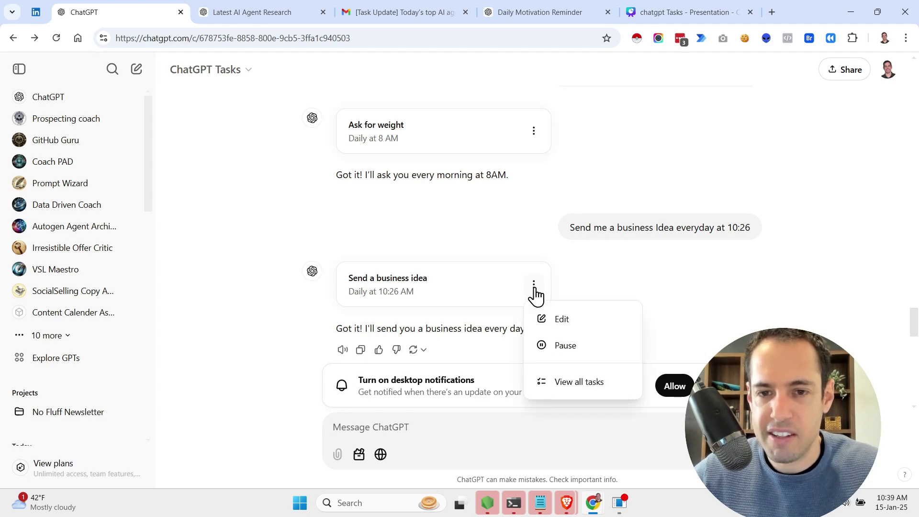
click(557, 320)
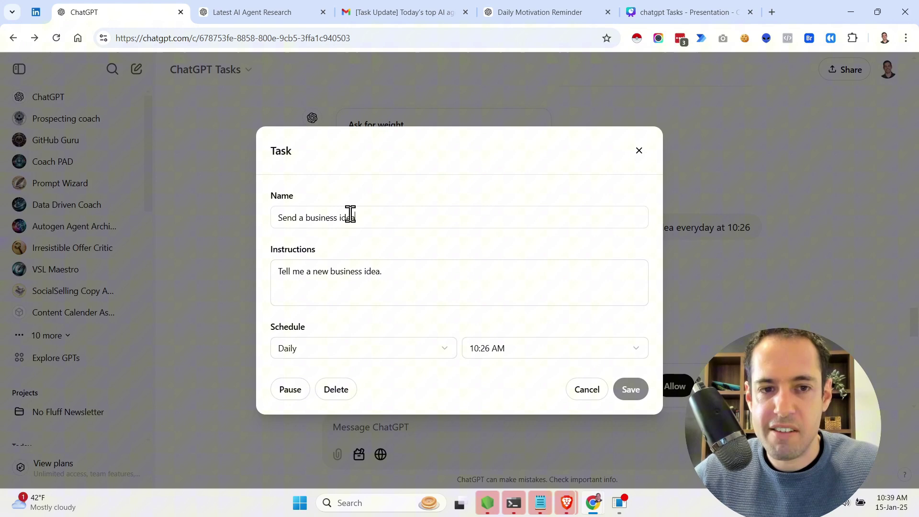
drag(352, 217, 253, 221)
drag(437, 271, 262, 280)
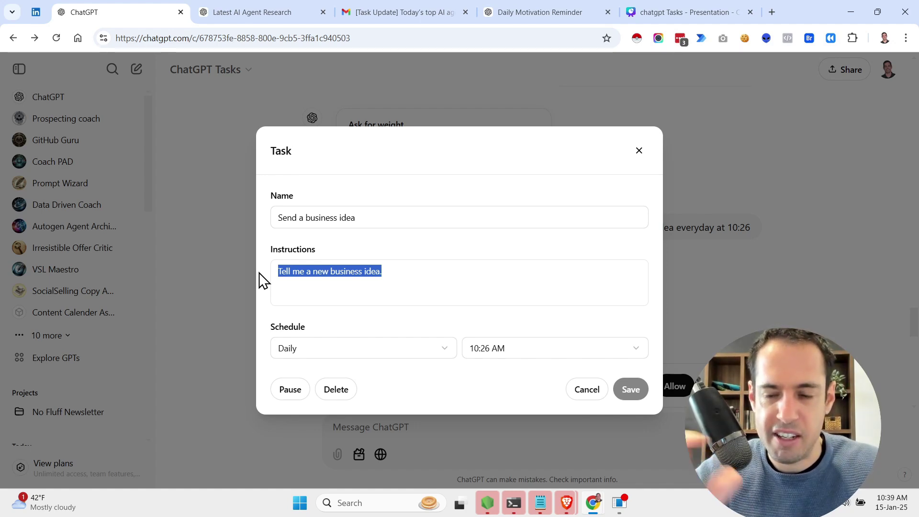
click(436, 349)
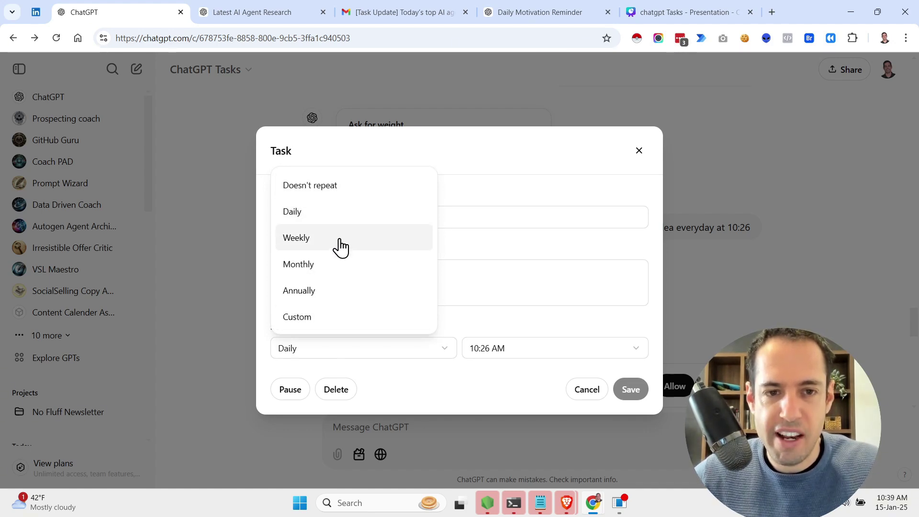
click(338, 317)
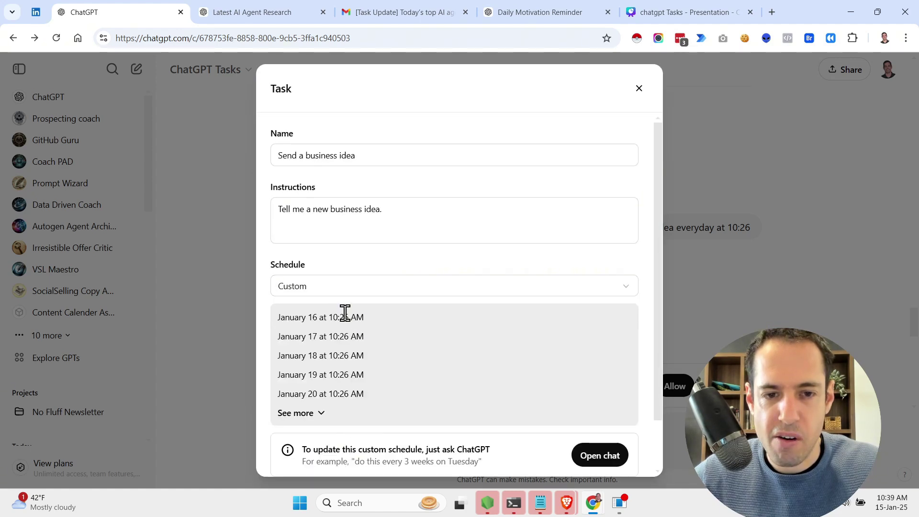
Step: Save the edited business idea task, then close the editor and confirm
scroll(388, 366, down, 2)
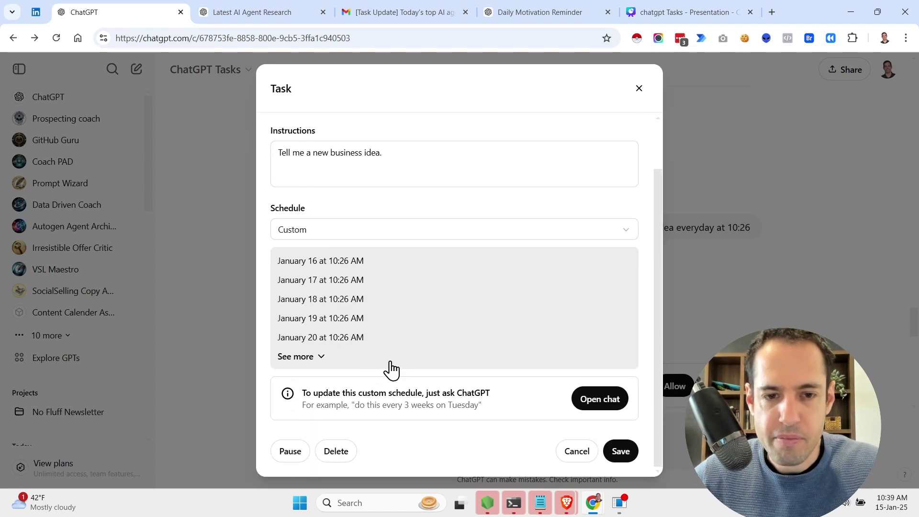
scroll(479, 297, up, 2)
scroll(606, 335, down, 2)
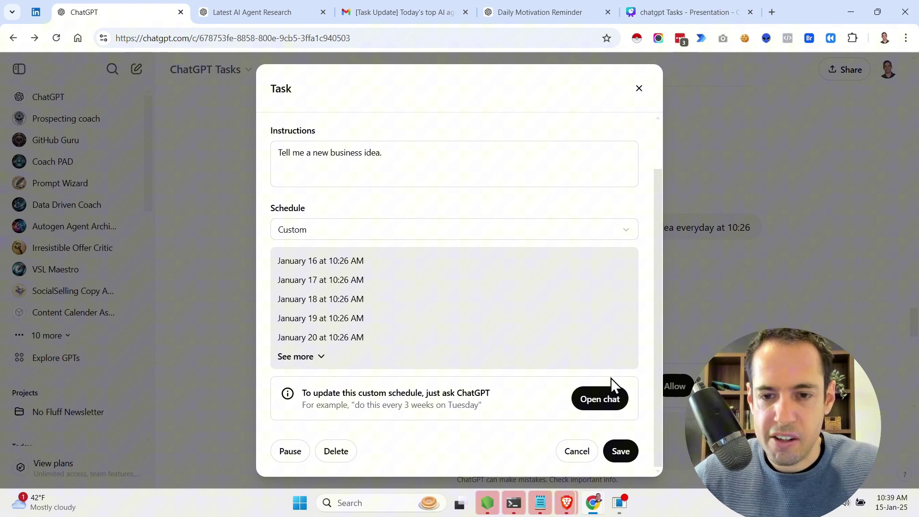
click(621, 445)
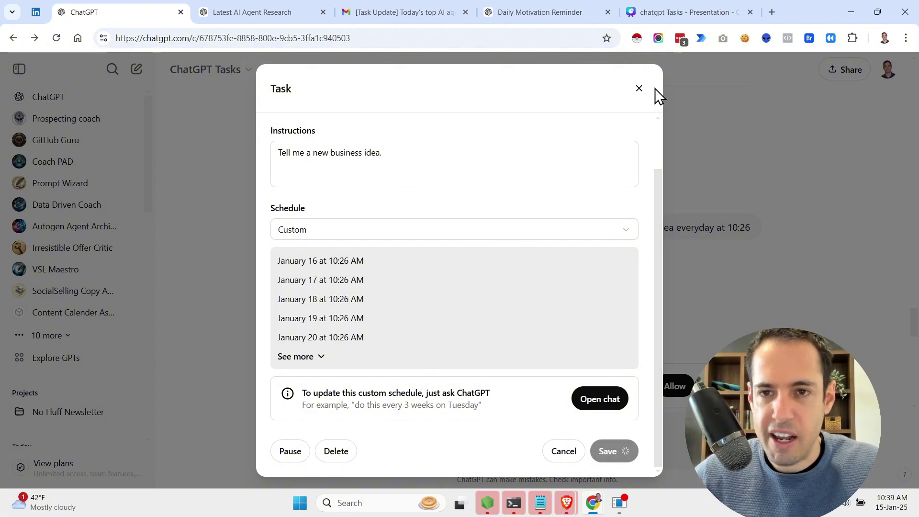
click(640, 88)
click(551, 307)
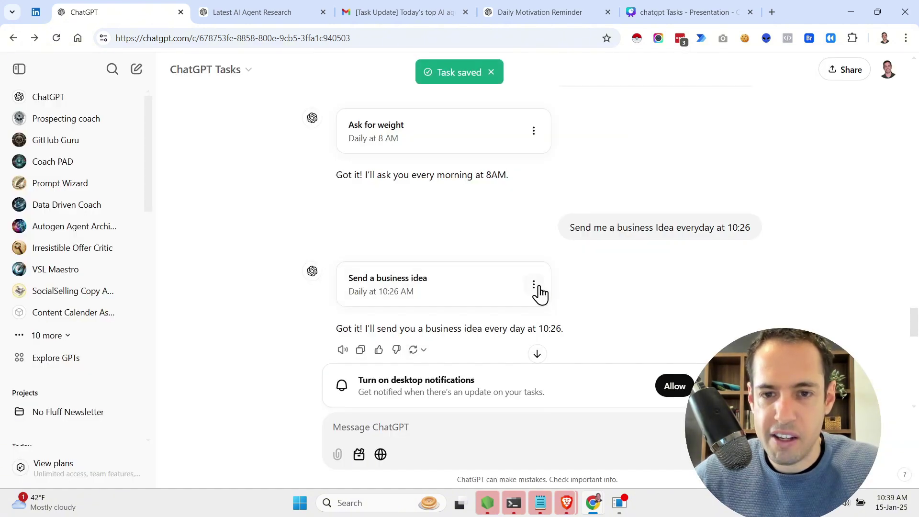
click(534, 285)
Step: View the full scheduled tasks list, then return to the arXiv AI agent research conversation
click(567, 382)
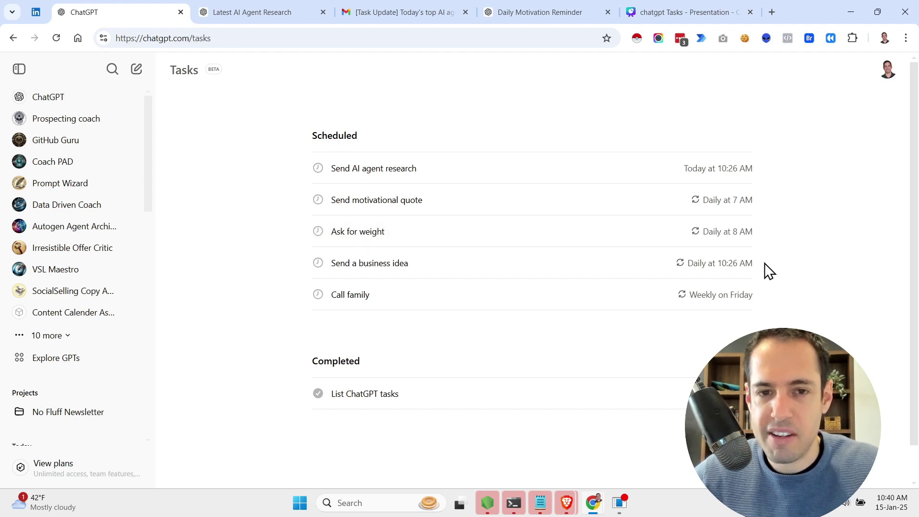
mouse_move(755, 271)
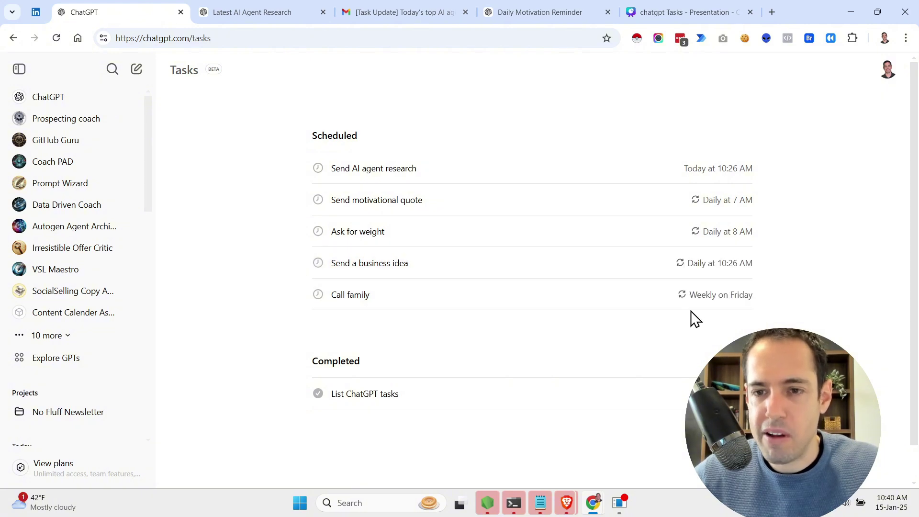
mouse_move(690, 309)
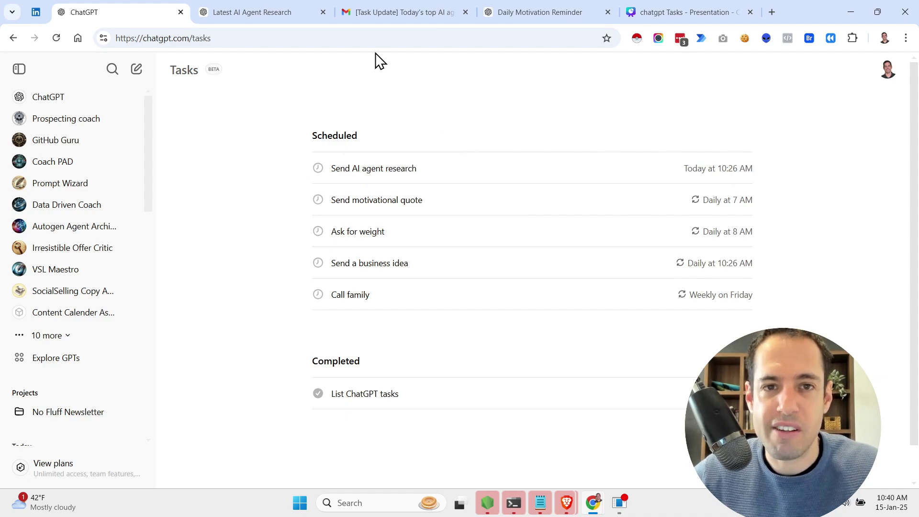
click(277, 19)
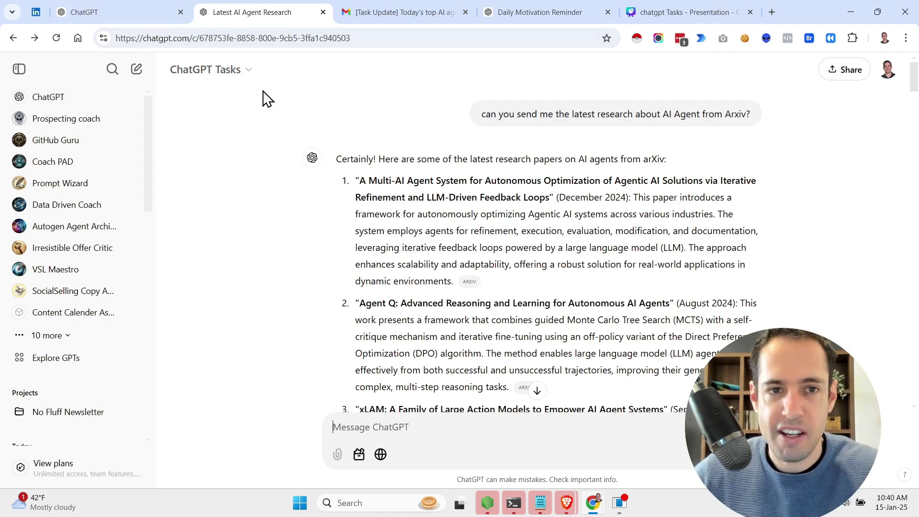
Step: Read Gmail's 'Today's top AI agent papers' email with the Calendar panel closed, then return to ChatGPT
click(402, 12)
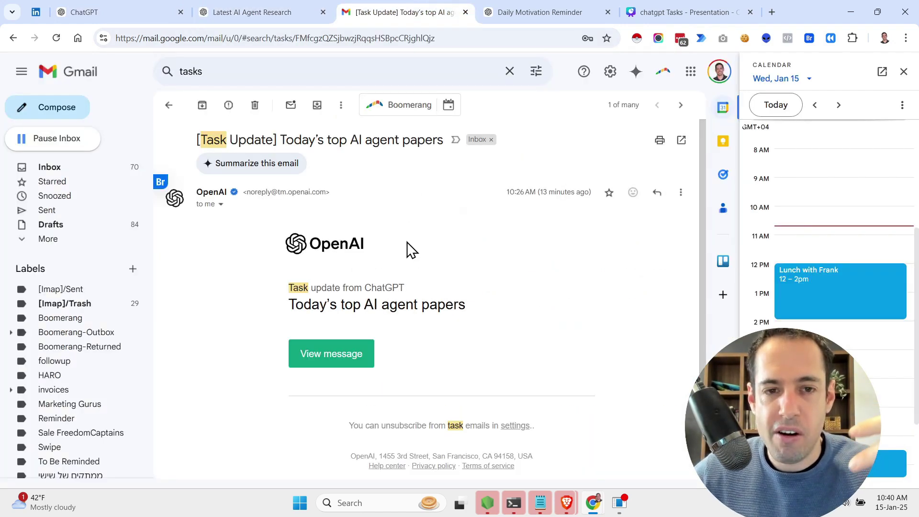
click(903, 72)
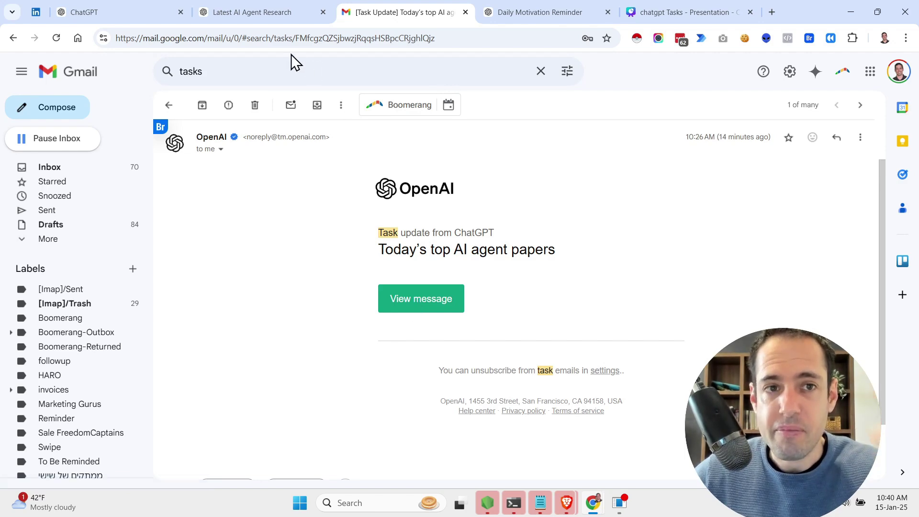
click(280, 15)
scroll(596, 299, down, 10)
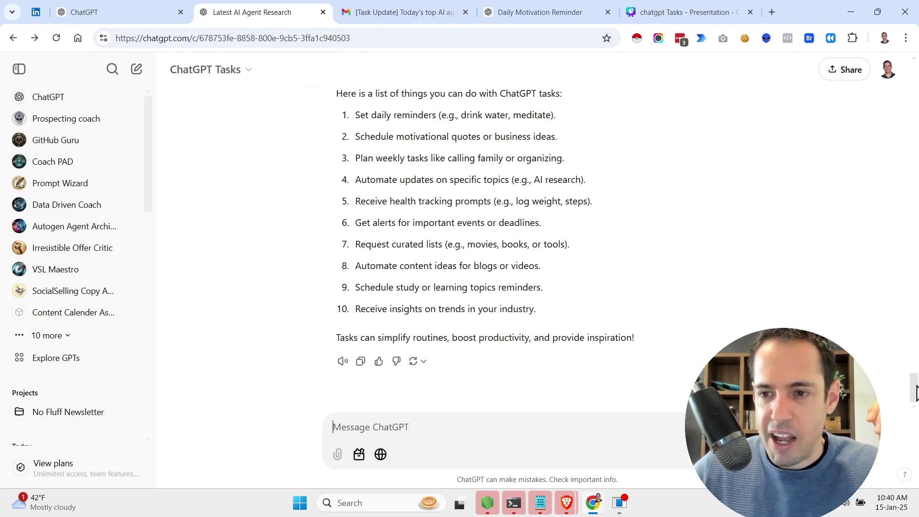
scroll(770, 262, up, 6)
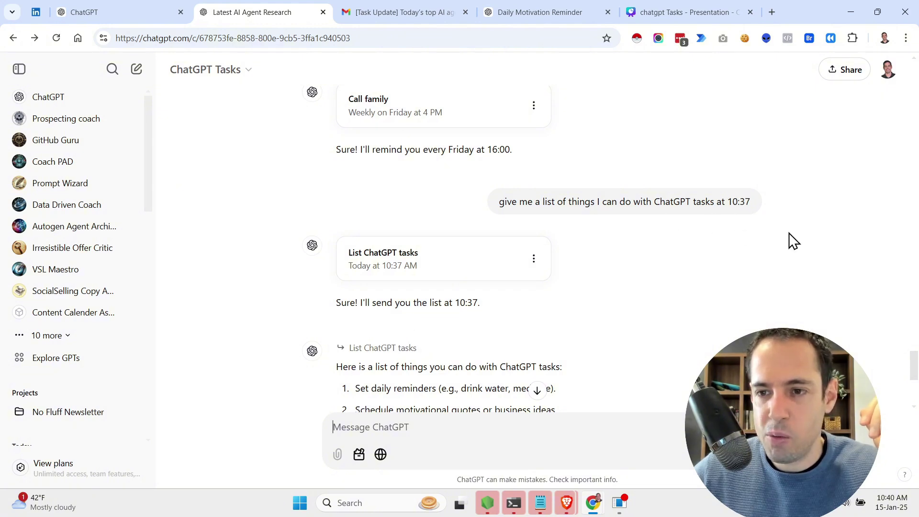
scroll(915, 371, down, 3)
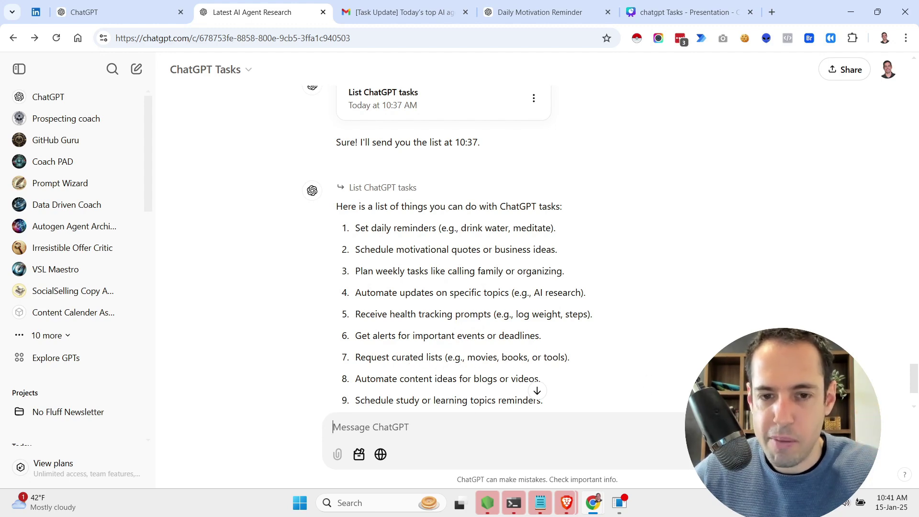
drag(914, 383, 914, 386)
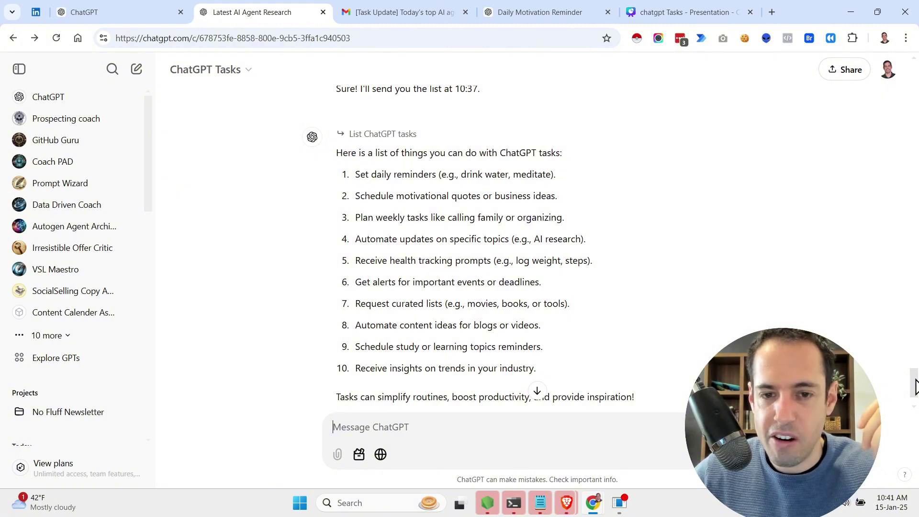
scroll(914, 386, down, 2)
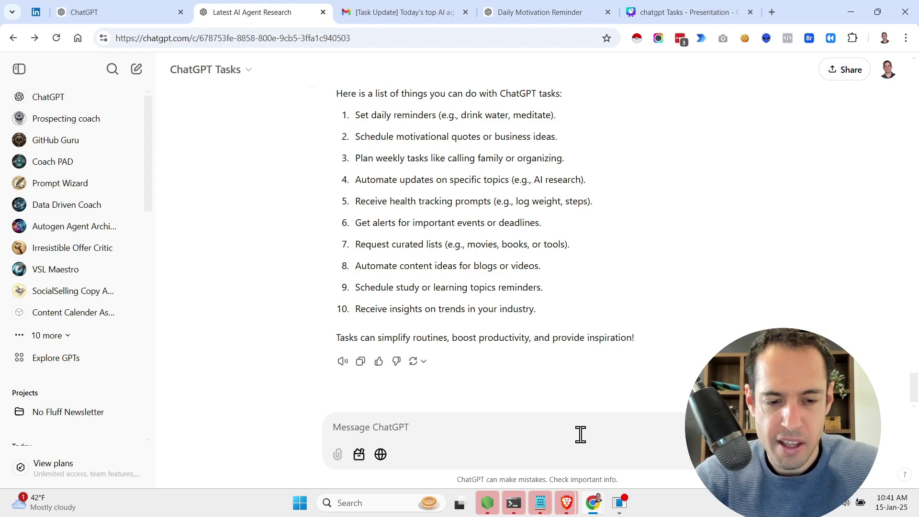
Step: Dictate and send a request for a daily behavioral bias at 11 AM
text(Send)
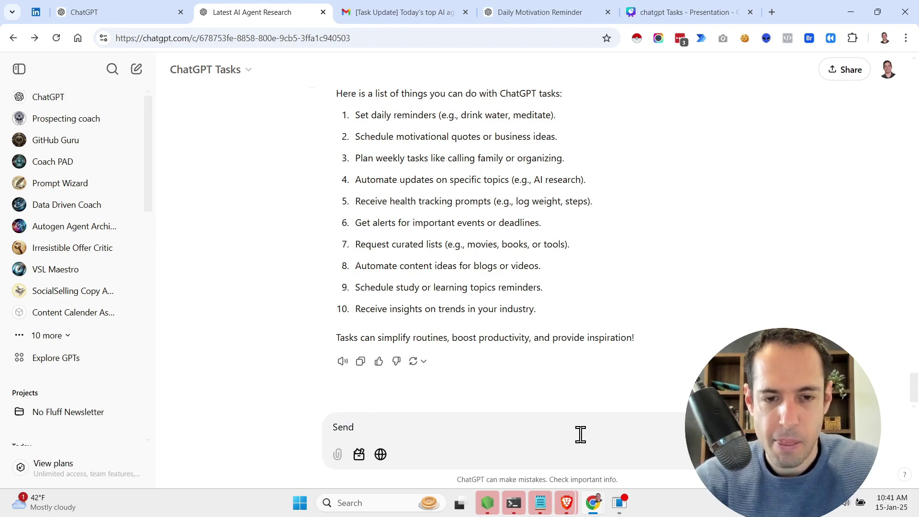
key(BackSpace)
key(BackSpace)
key(super+h)
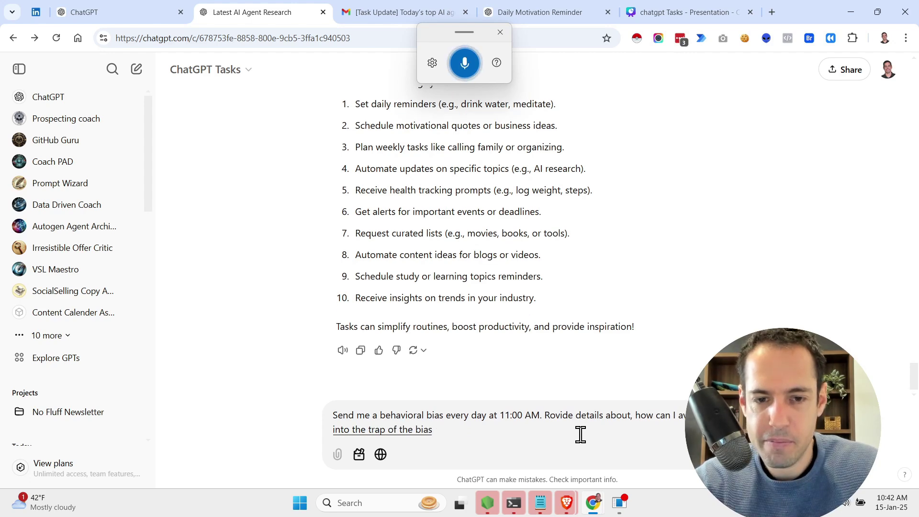
key(Return)
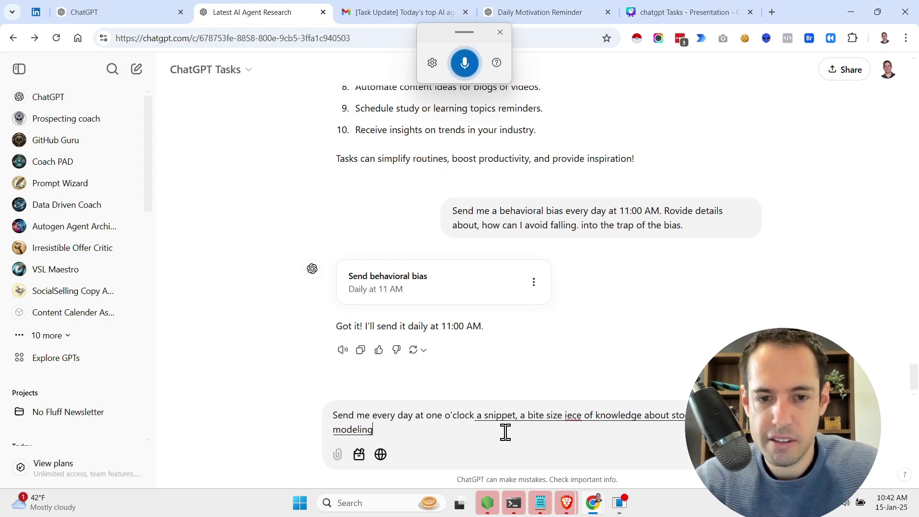
Step: Send the daily 1 PM stochastic modeling snippet request and clear the leftover dictated text
key(Return)
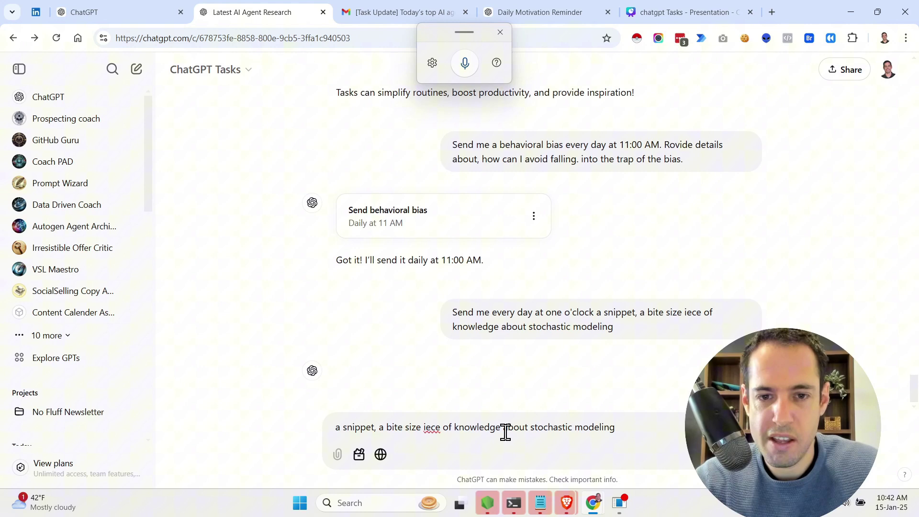
key(ctrl+a)
key(BackSpace)
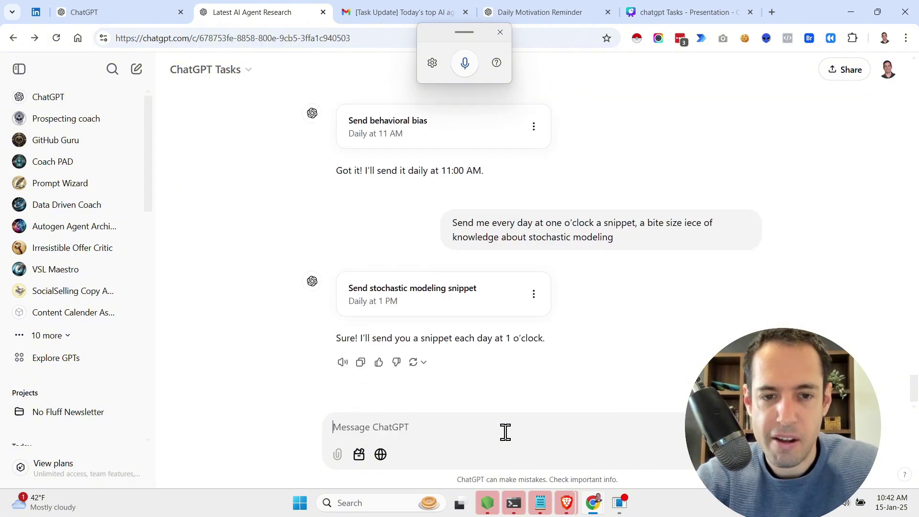
key(super+h)
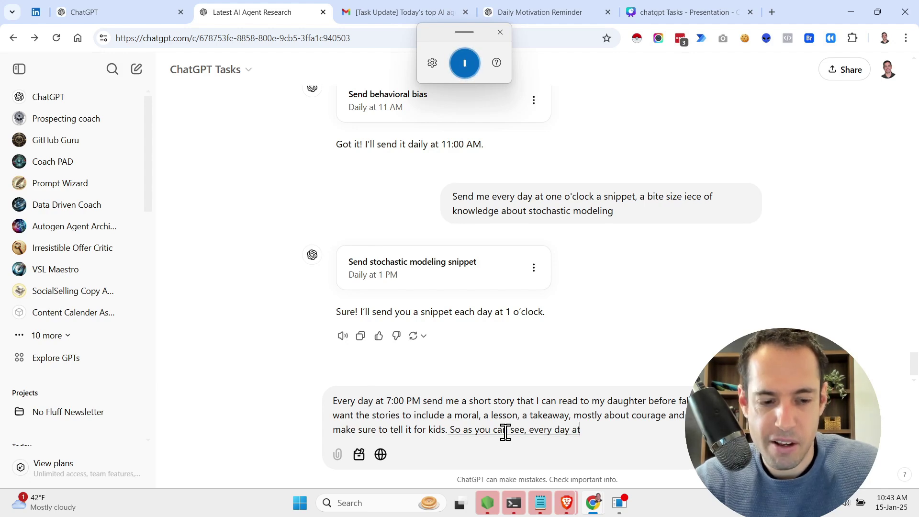
Step: Trim stray words from the dictated 7 PM courage-and-stoicism bedtime story request and send it
key(shift+Left)
key(shift+Left)
key(shift+Left)
key(shift+Left)
key(shift+Left)
key(shift+Left)
key(shift+Left)
key(shift+Left)
key(shift+Left)
key(shift+Left)
key(shift+Left)
key(shift+Left)
key(shift+Left)
key(shift+Left)
key(shift+Left)
key(shift+Left)
key(shift+Left)
key(shift+Left)
key(shift+Left)
key(shift+Left)
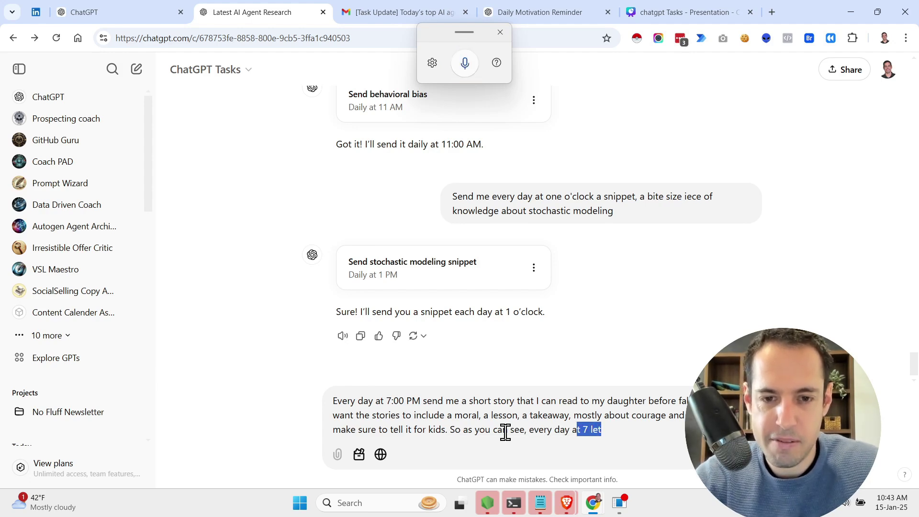
key(BackSpace)
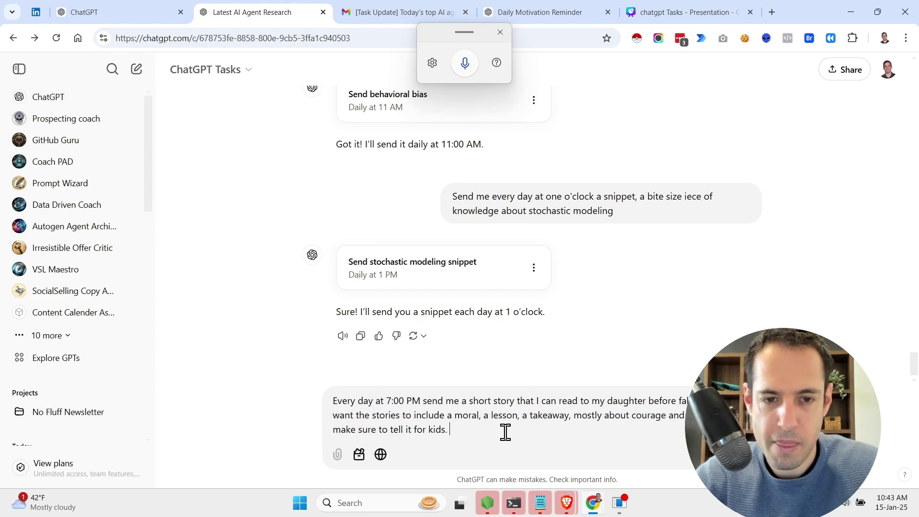
key(Return)
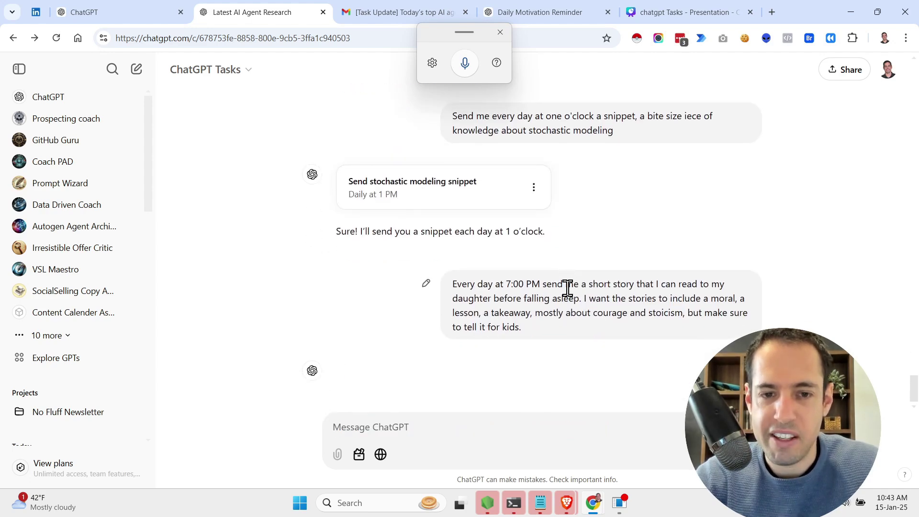